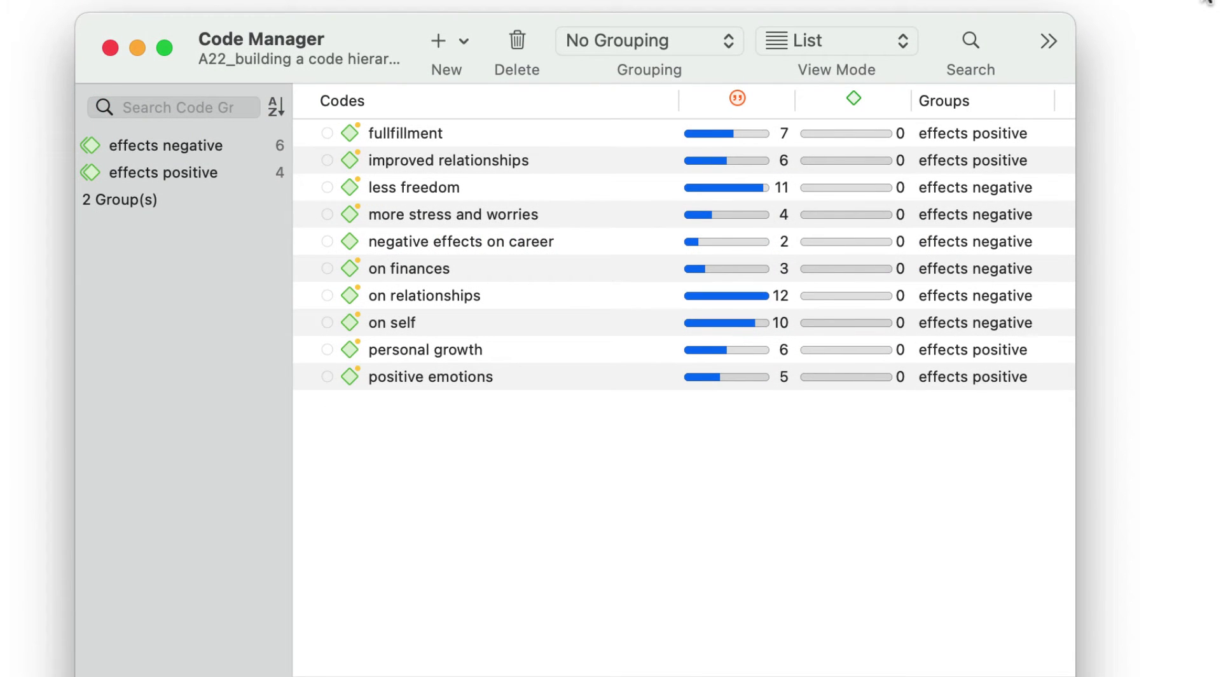
Enter the code names 'positive effects' and 'negative effects' in a new Create Codes dialog.
click(437, 36)
click(458, 72)
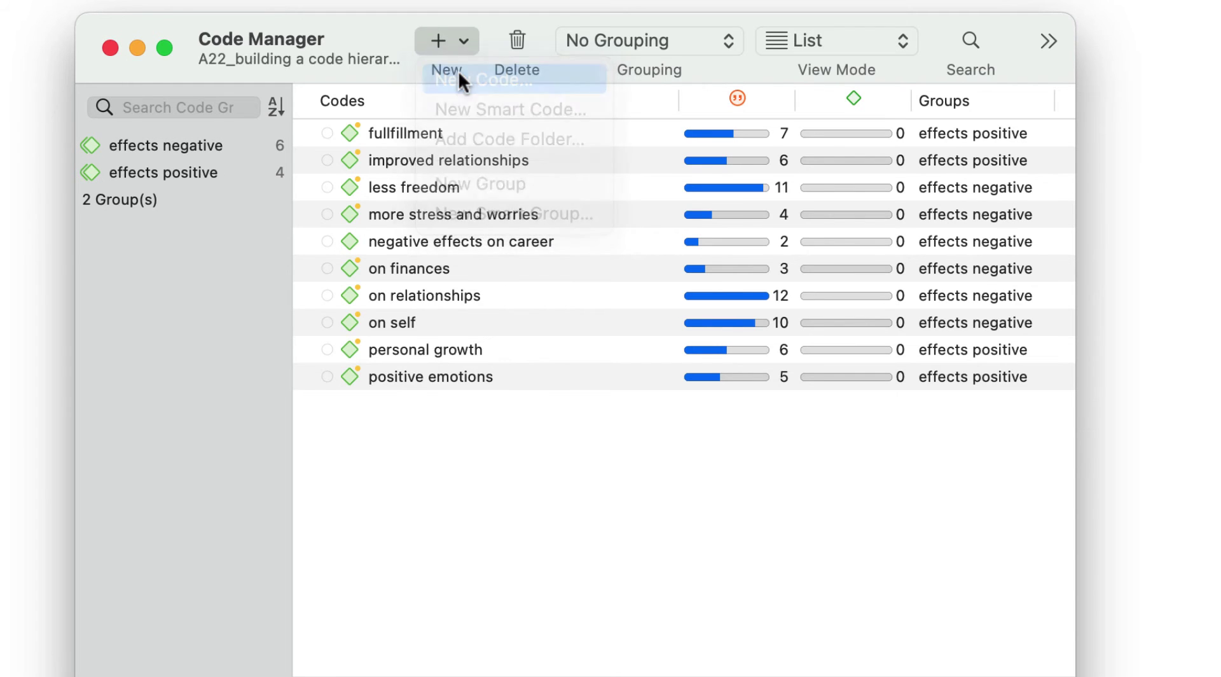
text(positive effects)
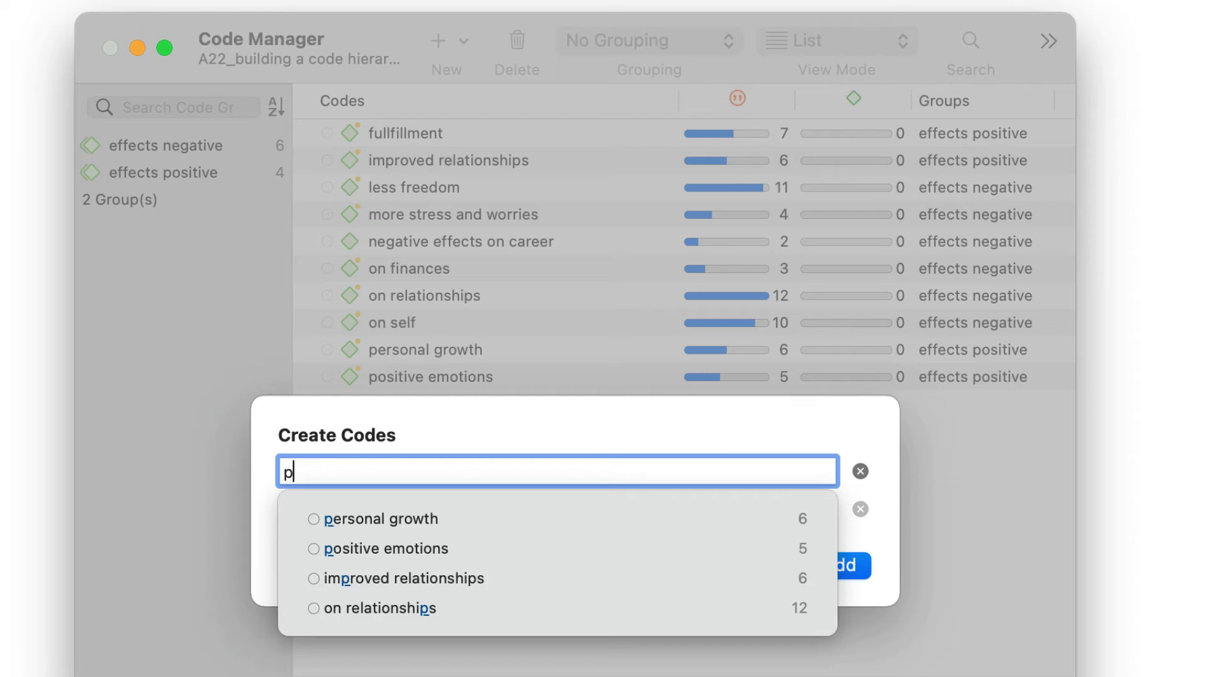
key(Return)
text(negativ)
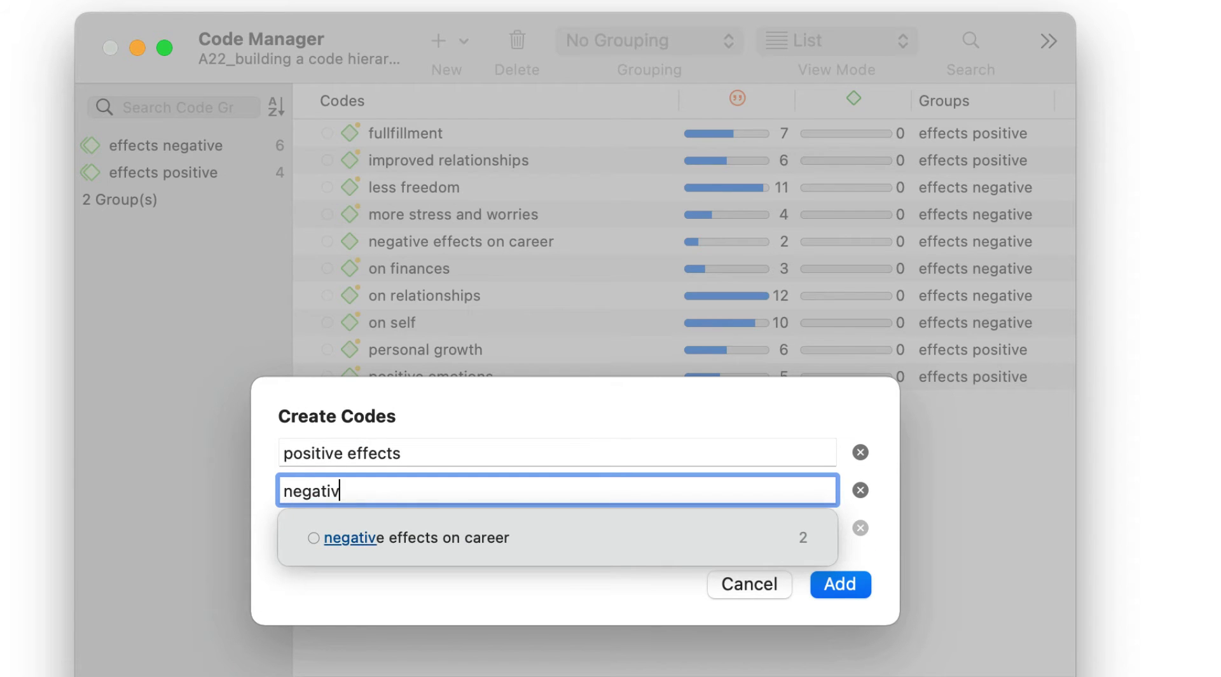
text(e effect)
key(BackSpace)
text(cts)
key(Escape)
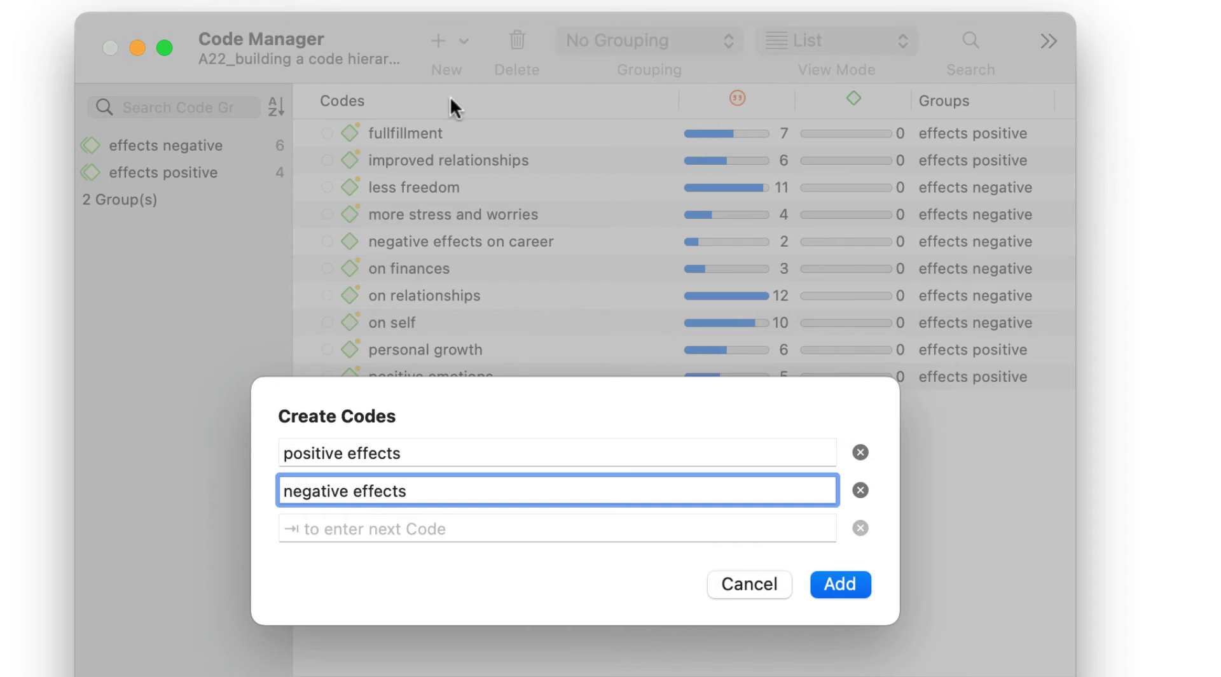
Add the two codes, filter to the effects positive group and select its four codes.
click(842, 584)
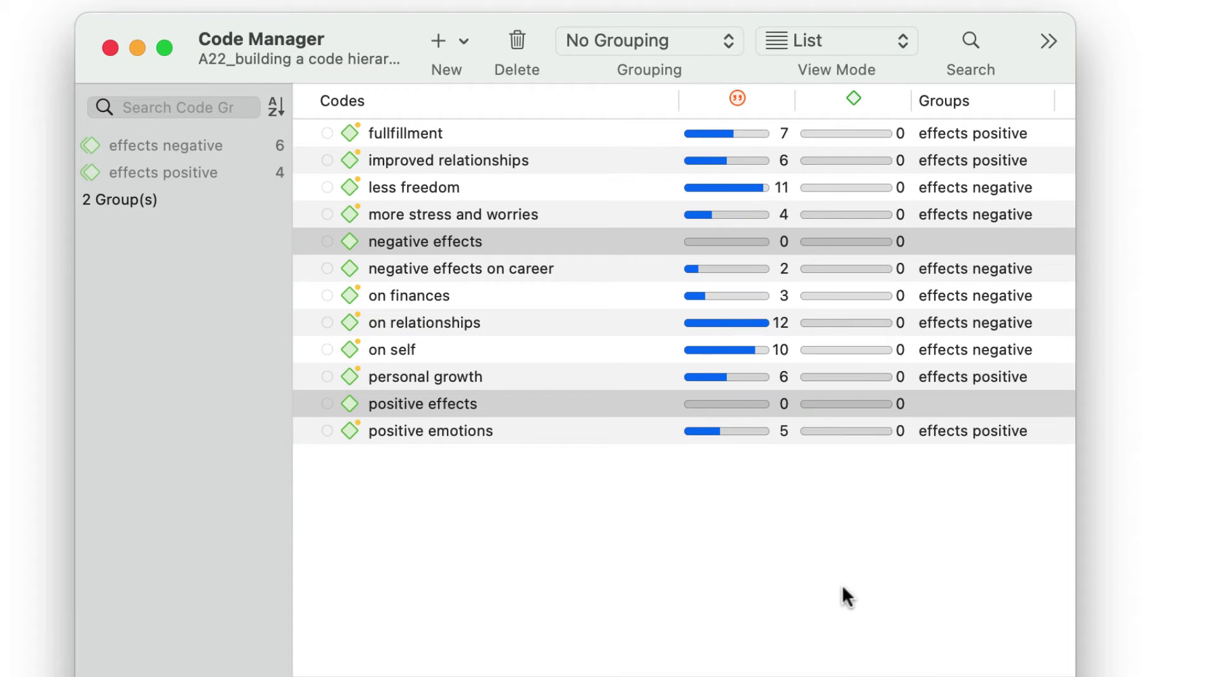
click(178, 173)
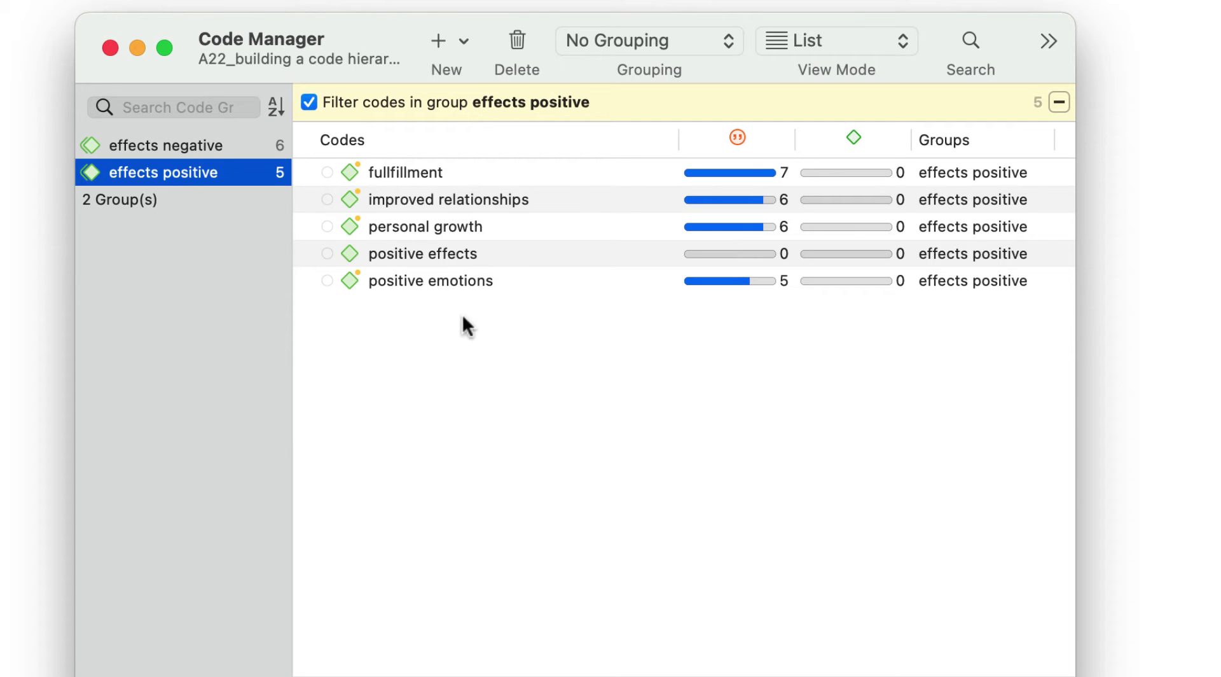
click(413, 277)
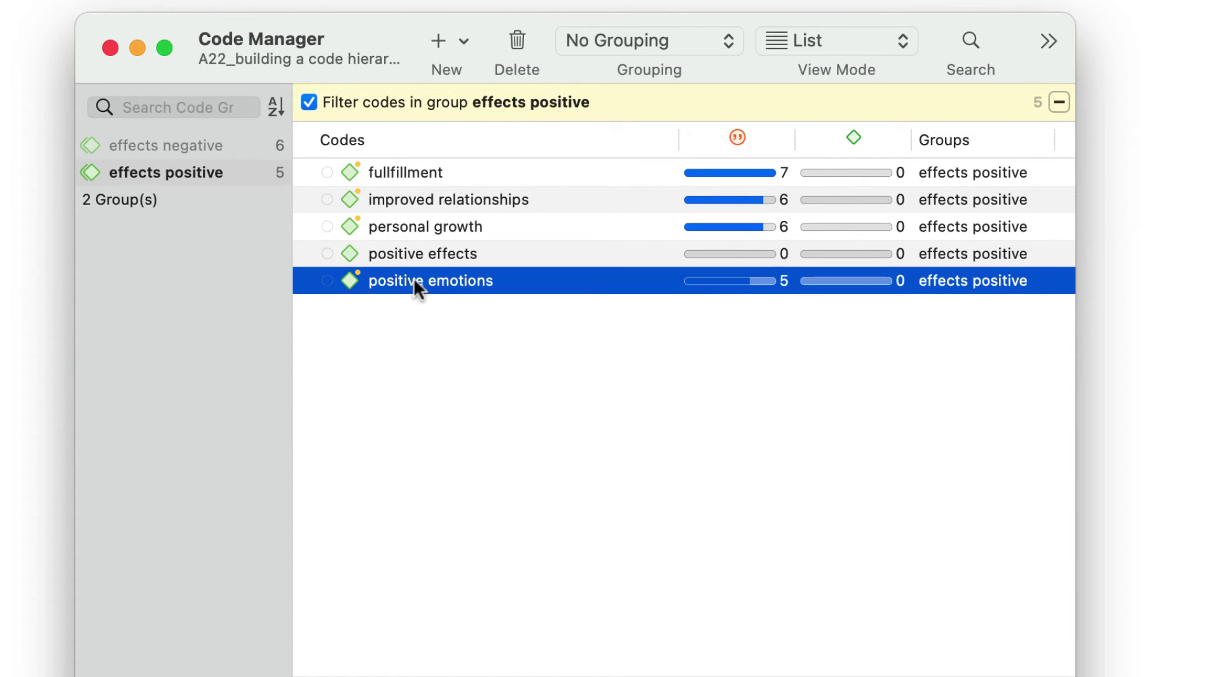
super+click(458, 226)
super+click(408, 199)
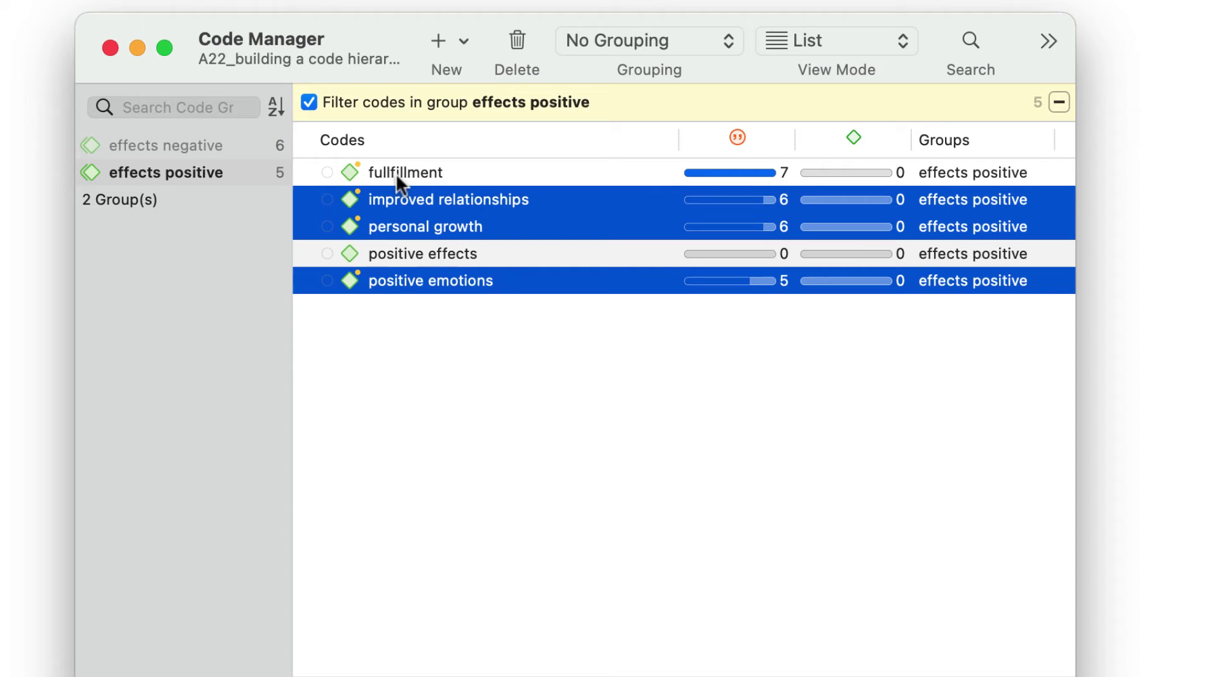
super+click(398, 182)
Nest the four selected codes under positive effects, expand it, and clear the group filter.
drag(410, 201, 412, 256)
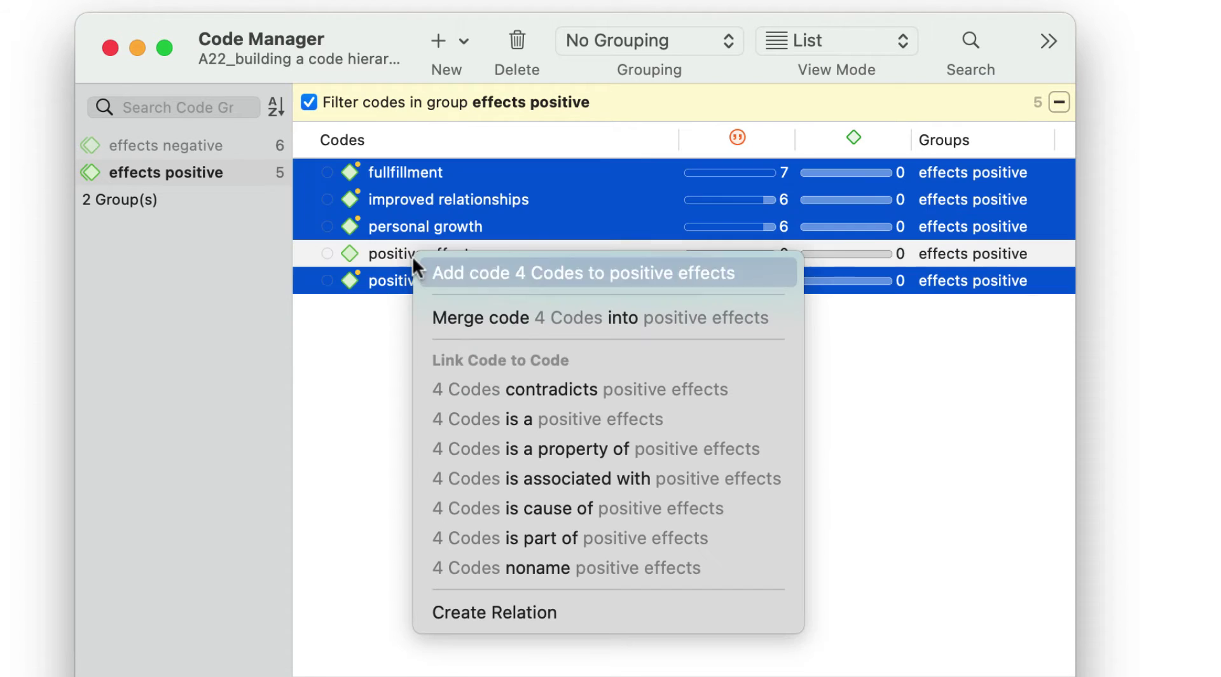
click(491, 276)
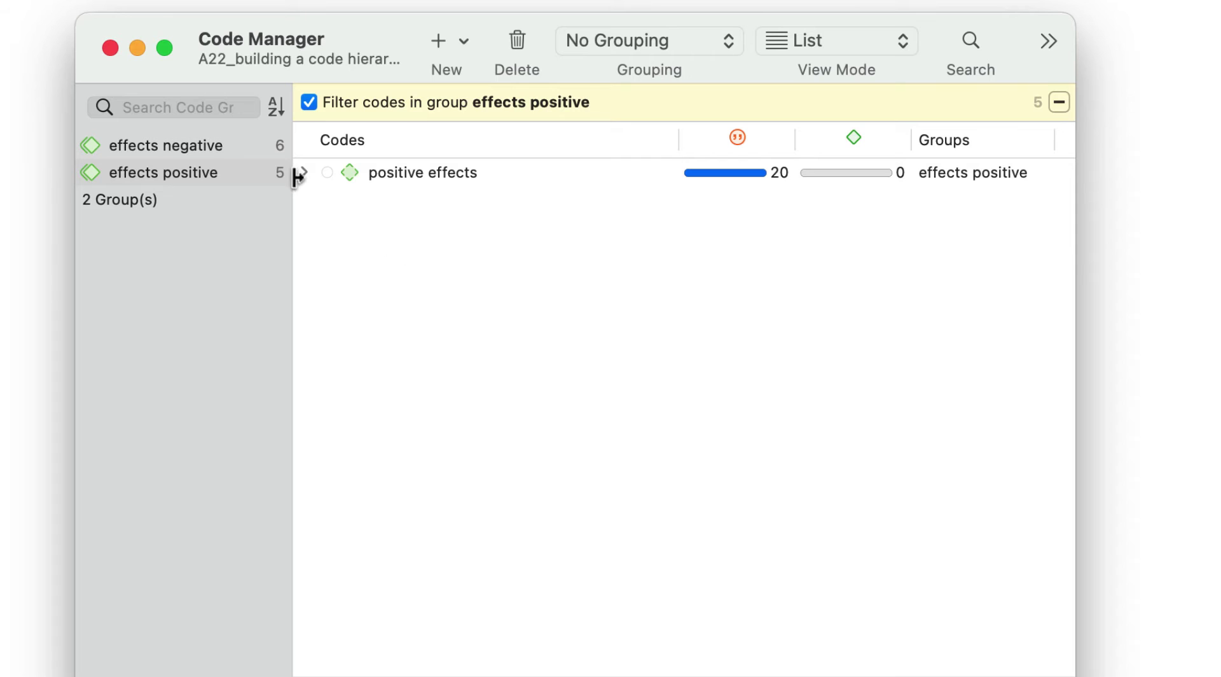
click(304, 172)
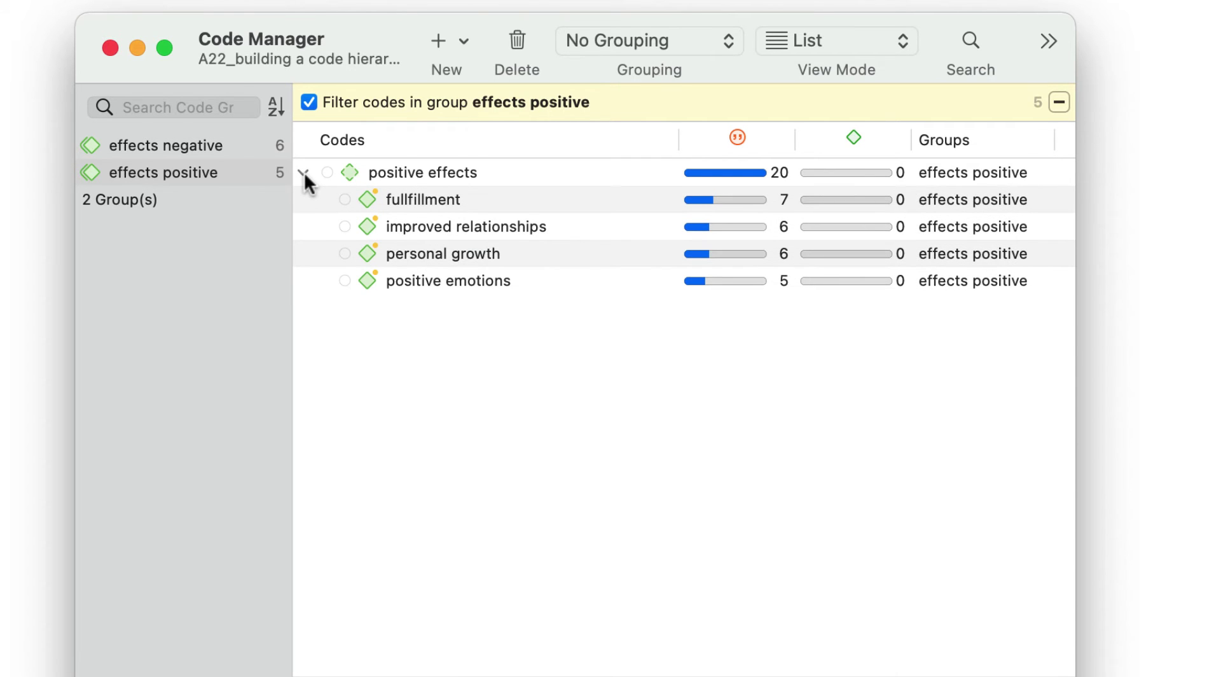
click(1059, 102)
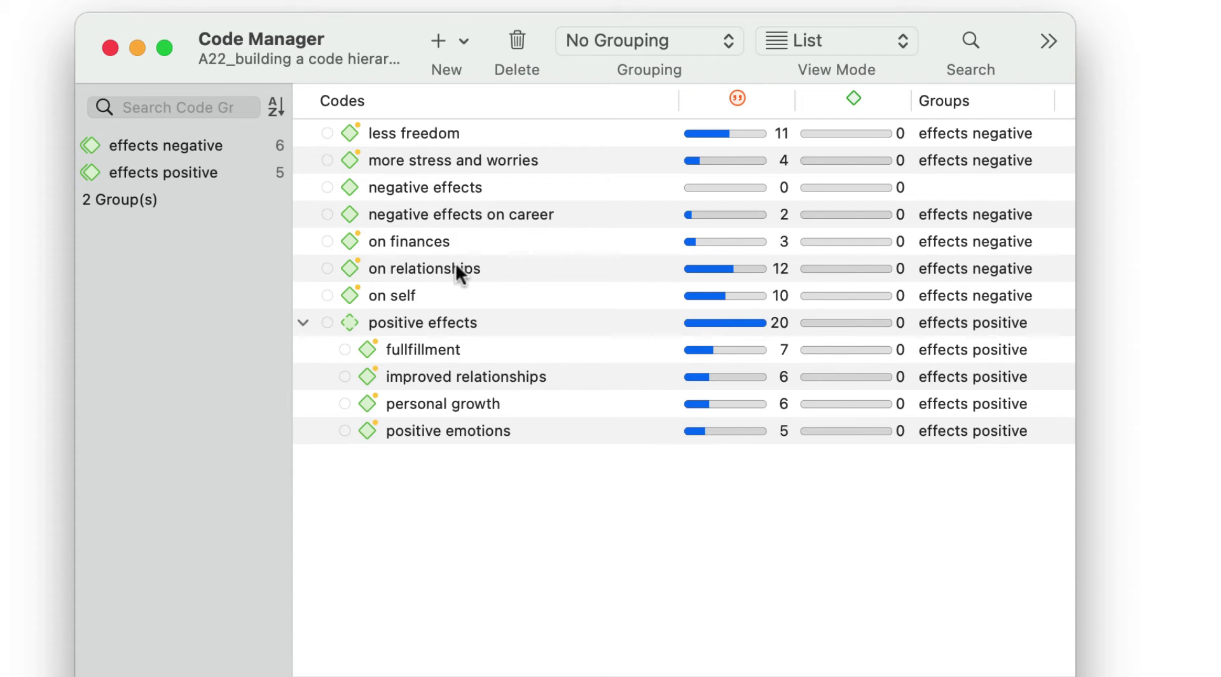
Nest on self through negative effects on career, plus less freedom and more stress and worries, under negative effects.
drag(421, 293, 420, 191)
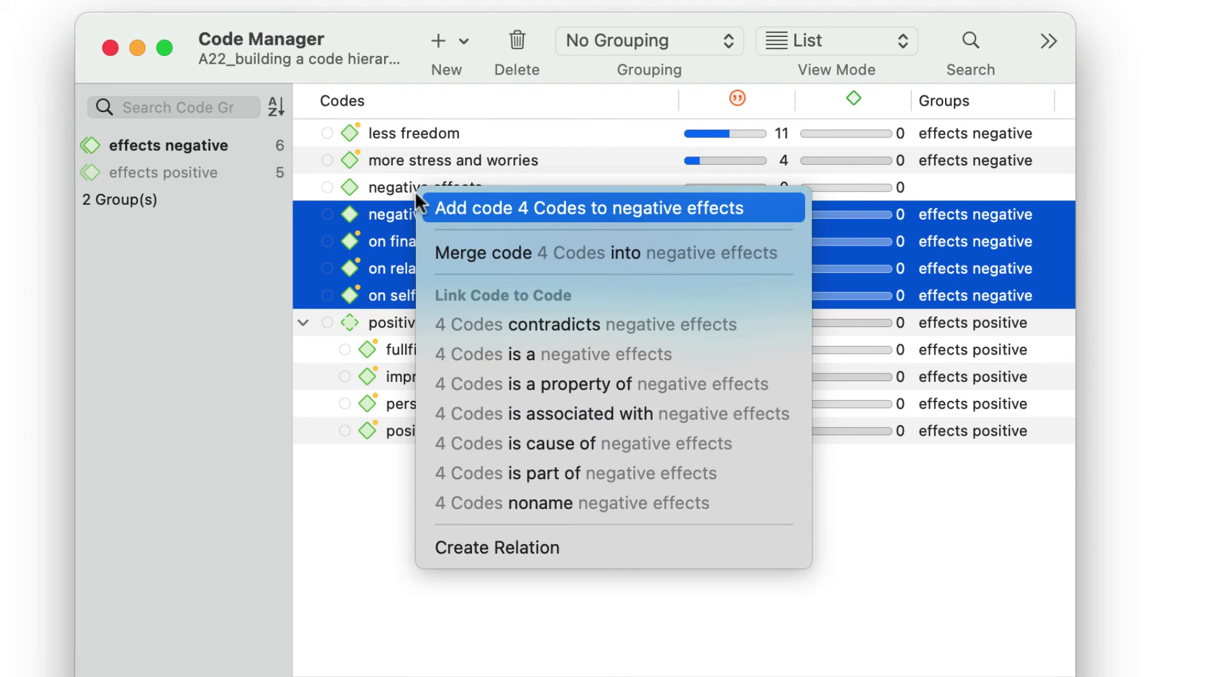
click(449, 202)
click(415, 136)
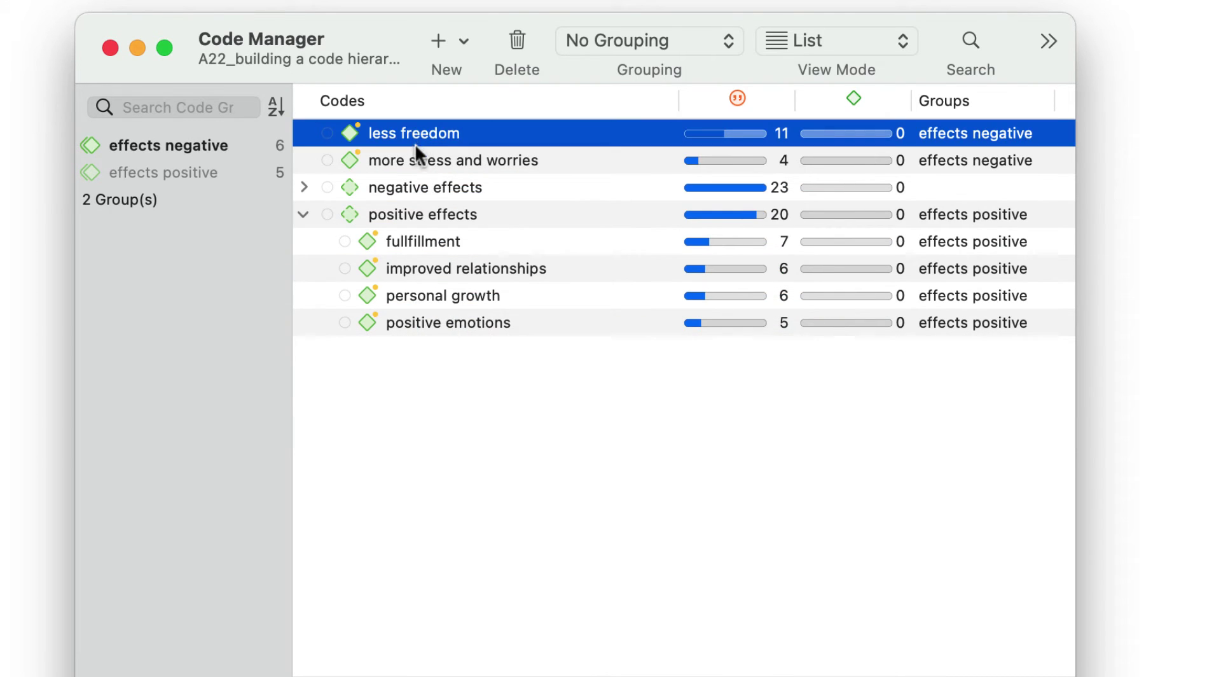
drag(416, 146, 417, 187)
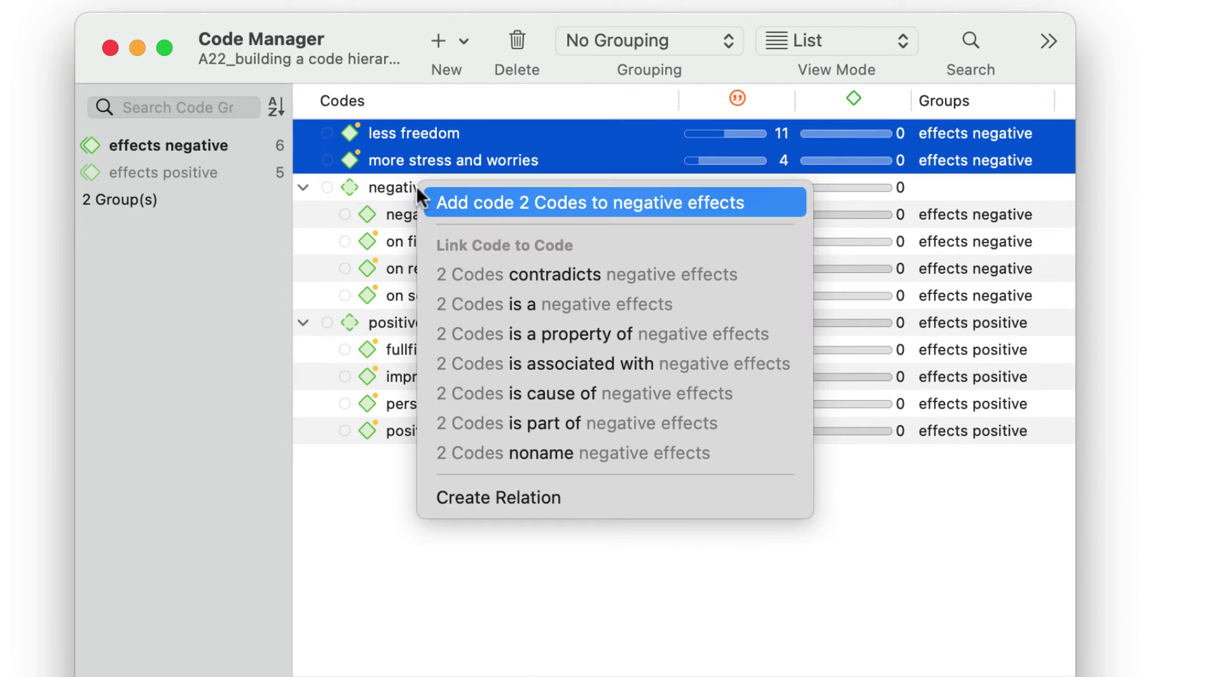
click(457, 199)
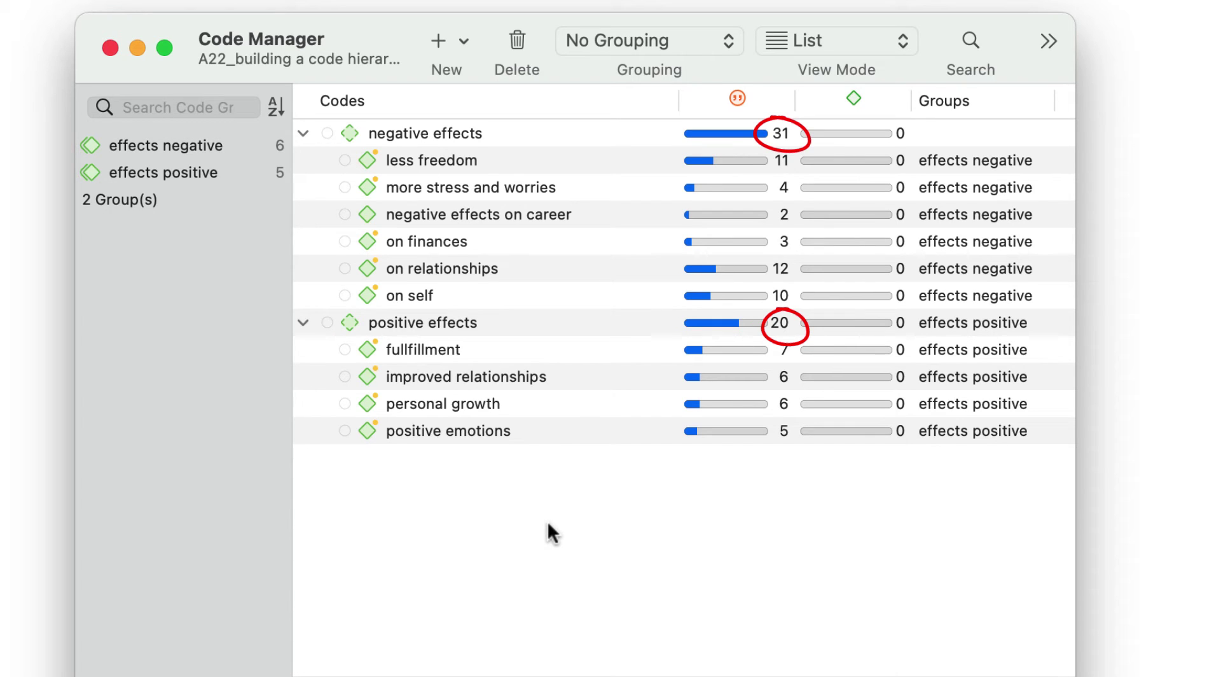
Collapse positive effects and negative effects to hide their child codes.
click(303, 322)
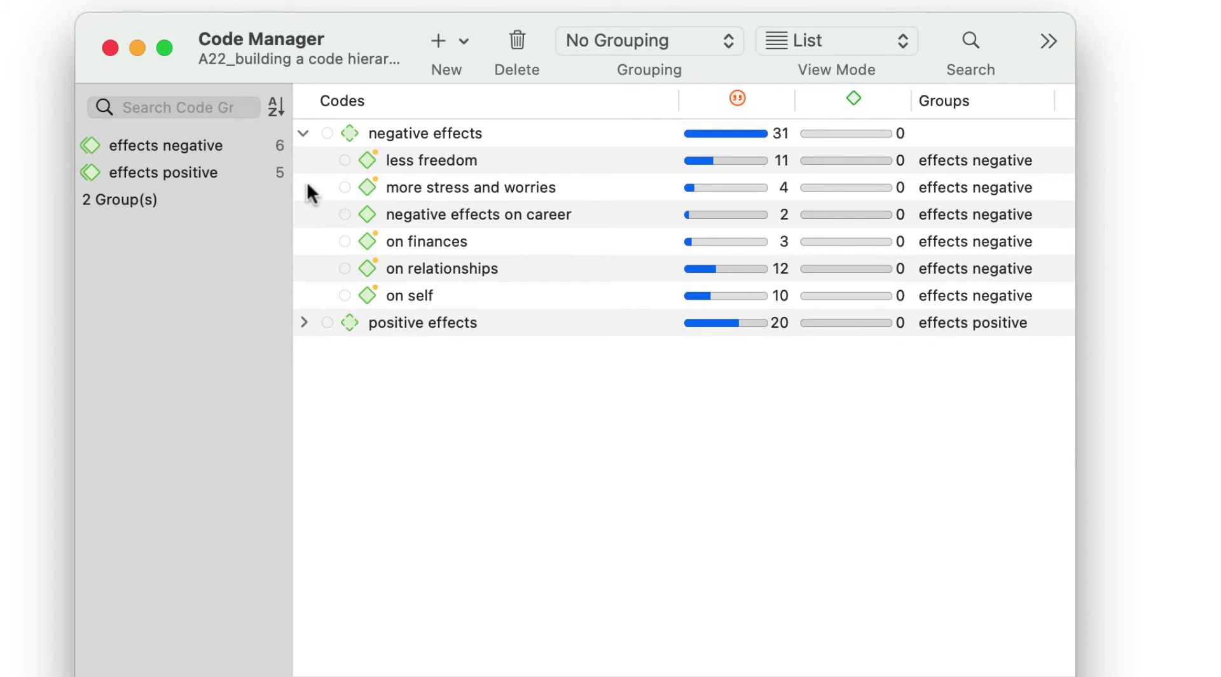
click(303, 133)
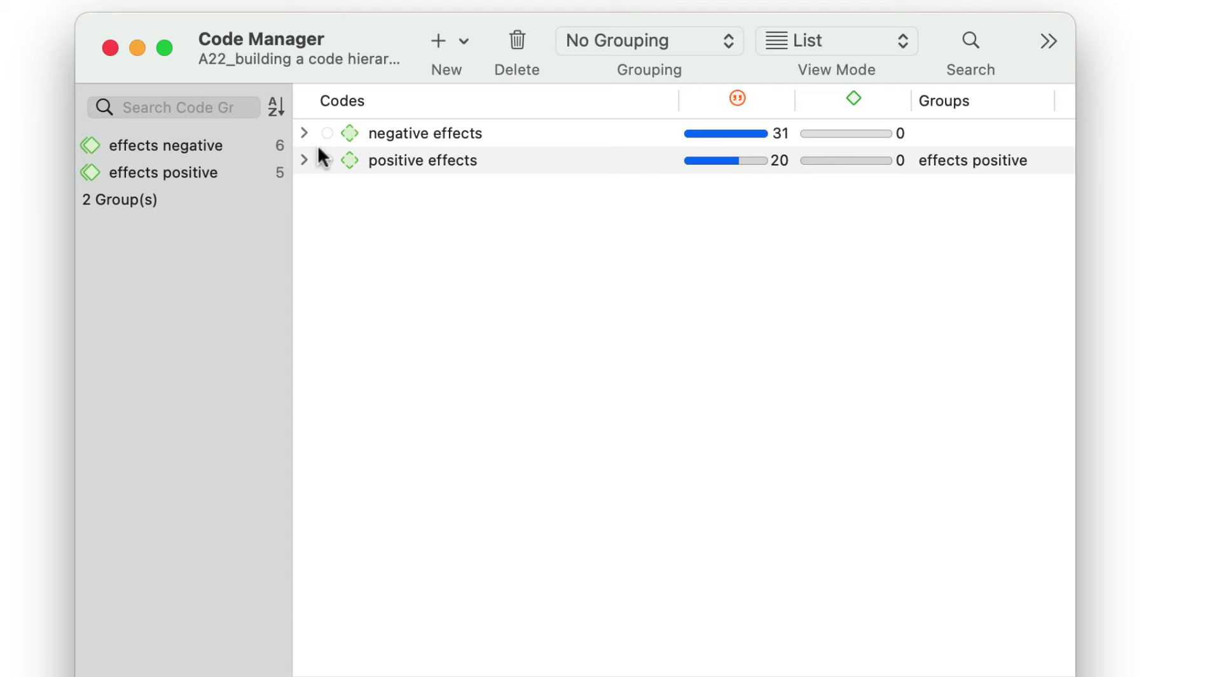
Group negative effects and positive effects into a new folder named 'Experience of parenthood'.
click(444, 156)
shift+click(451, 132)
right_click(452, 131)
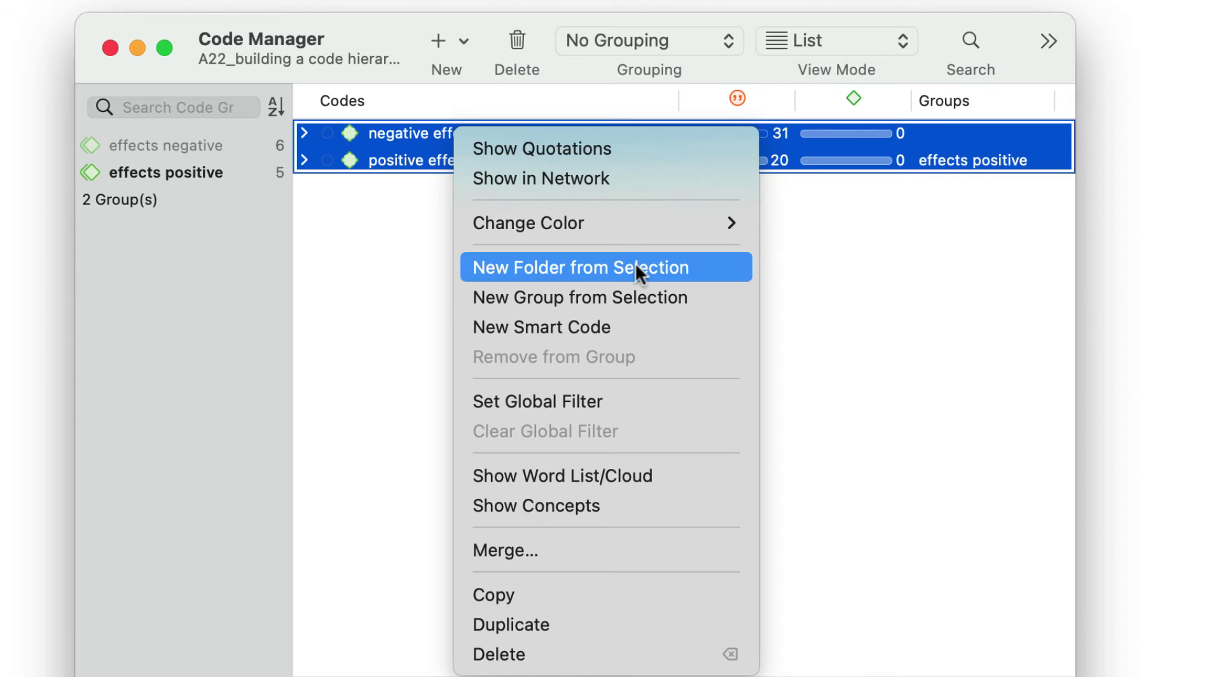
click(635, 267)
text(Exper)
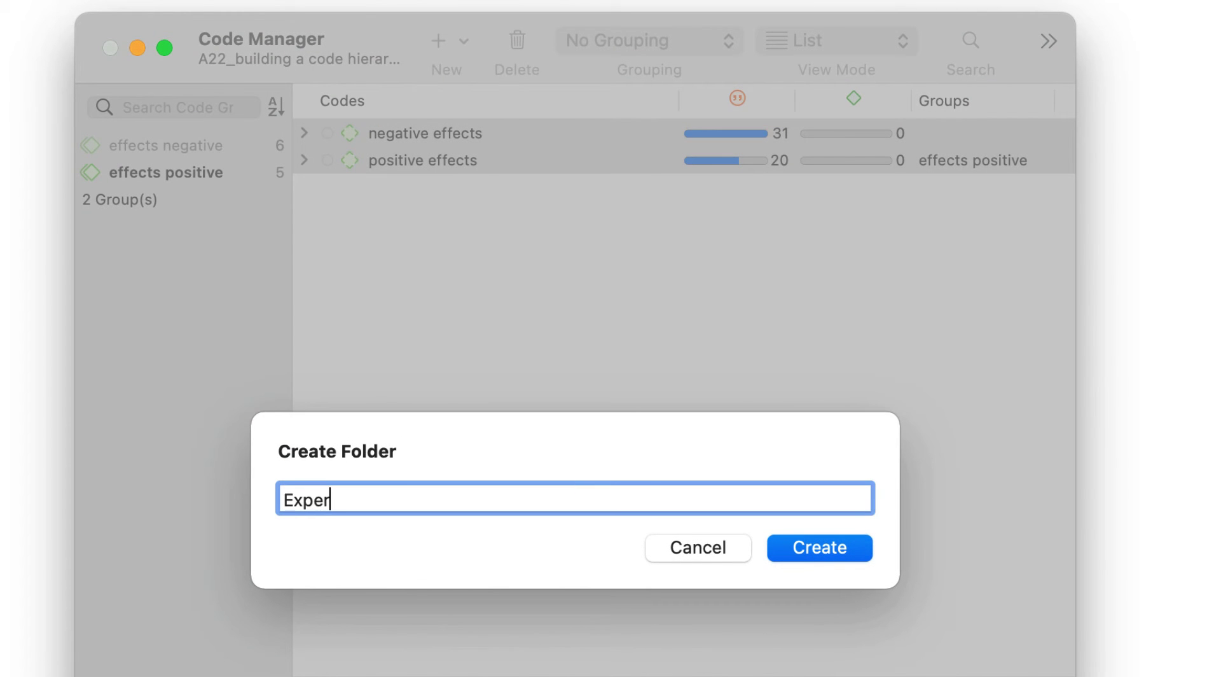
text(ience of parenthood)
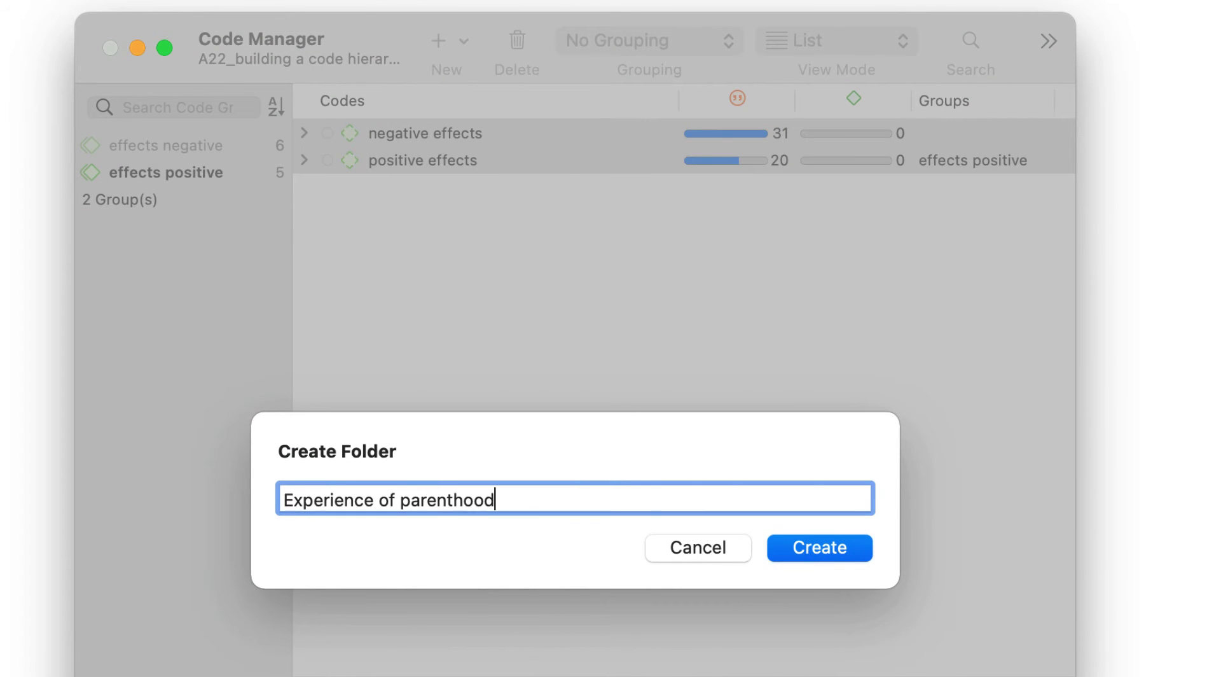
key(Return)
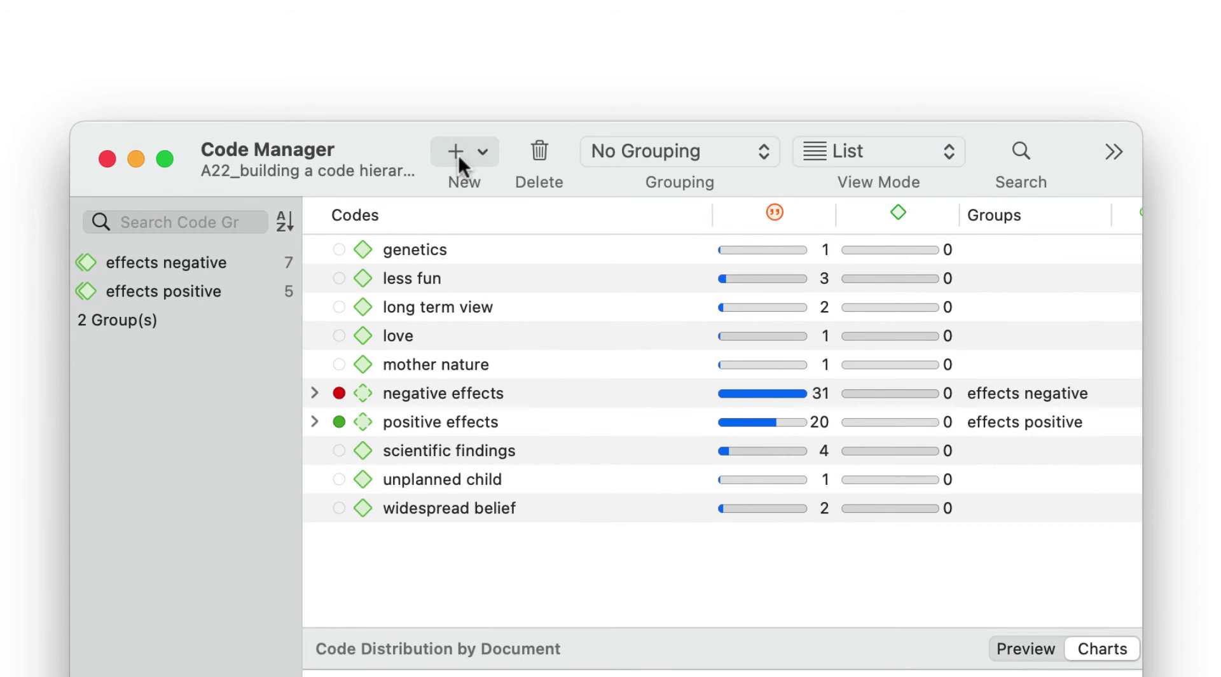
Add an empty code folder named 'Independent codes'.
click(459, 155)
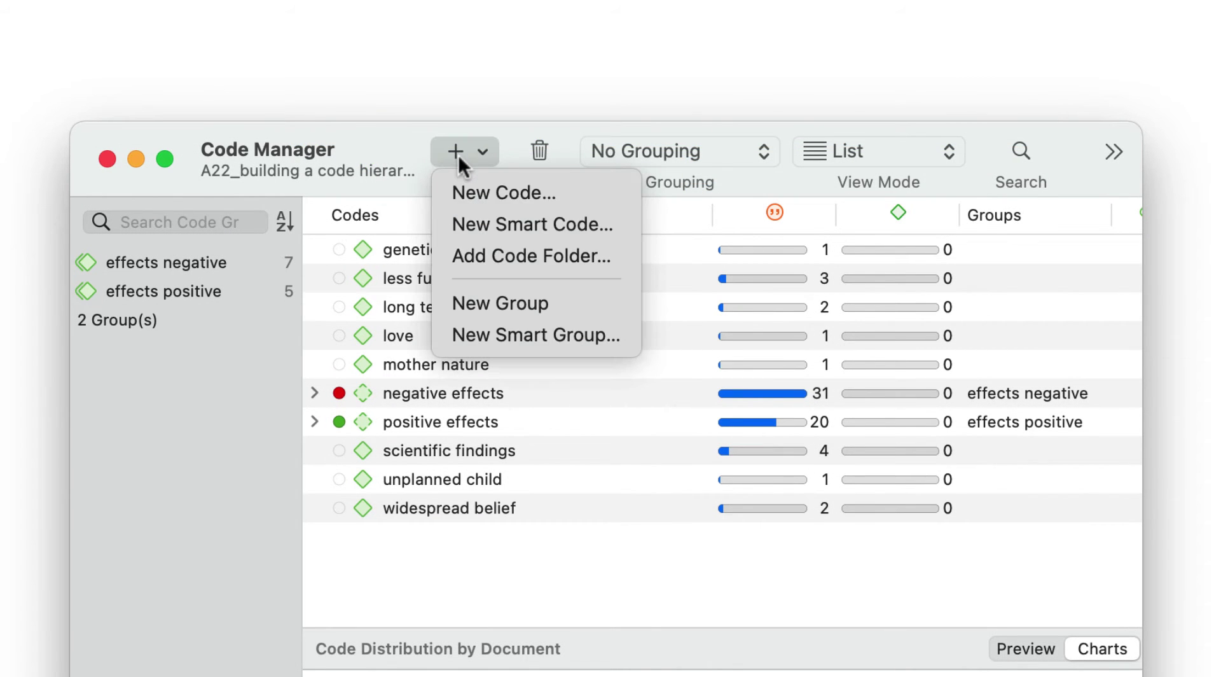
click(478, 255)
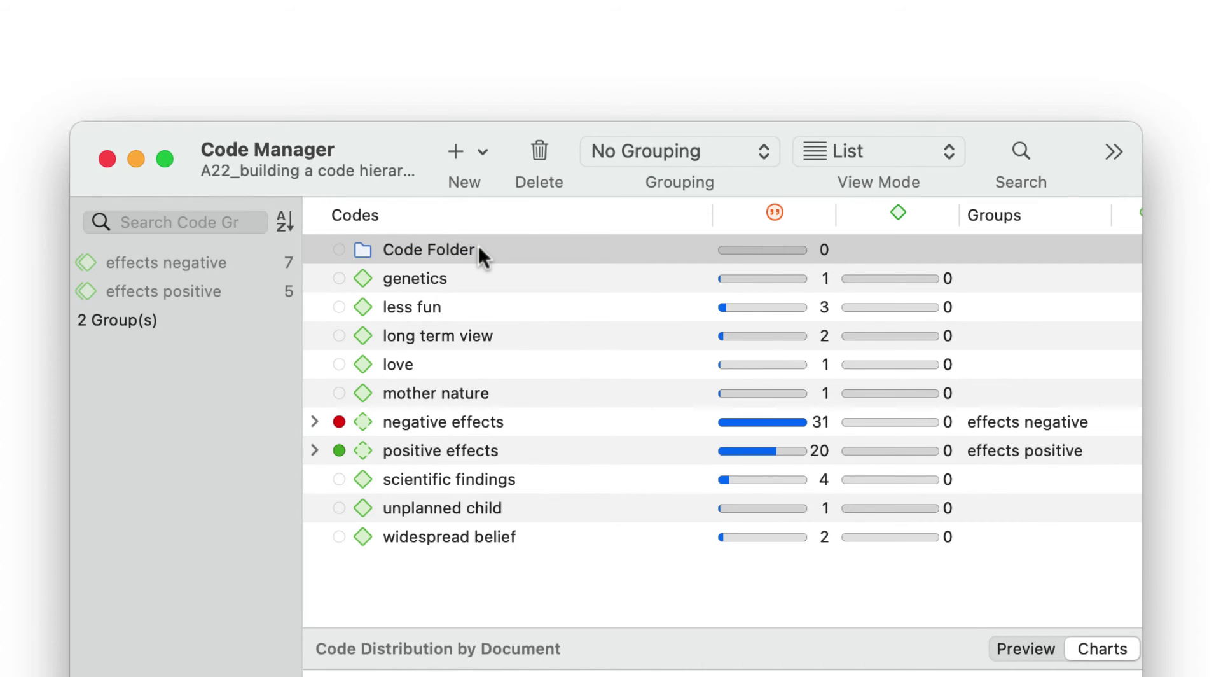
click(479, 249)
text(In)
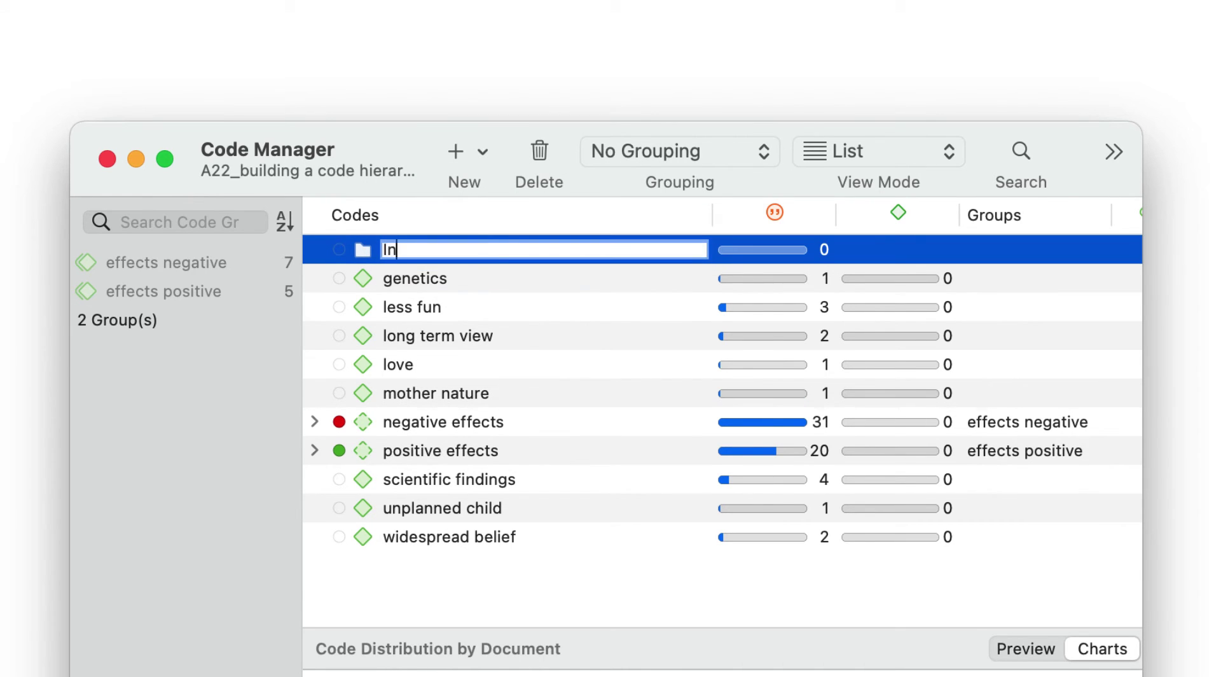
text(dependent cod)
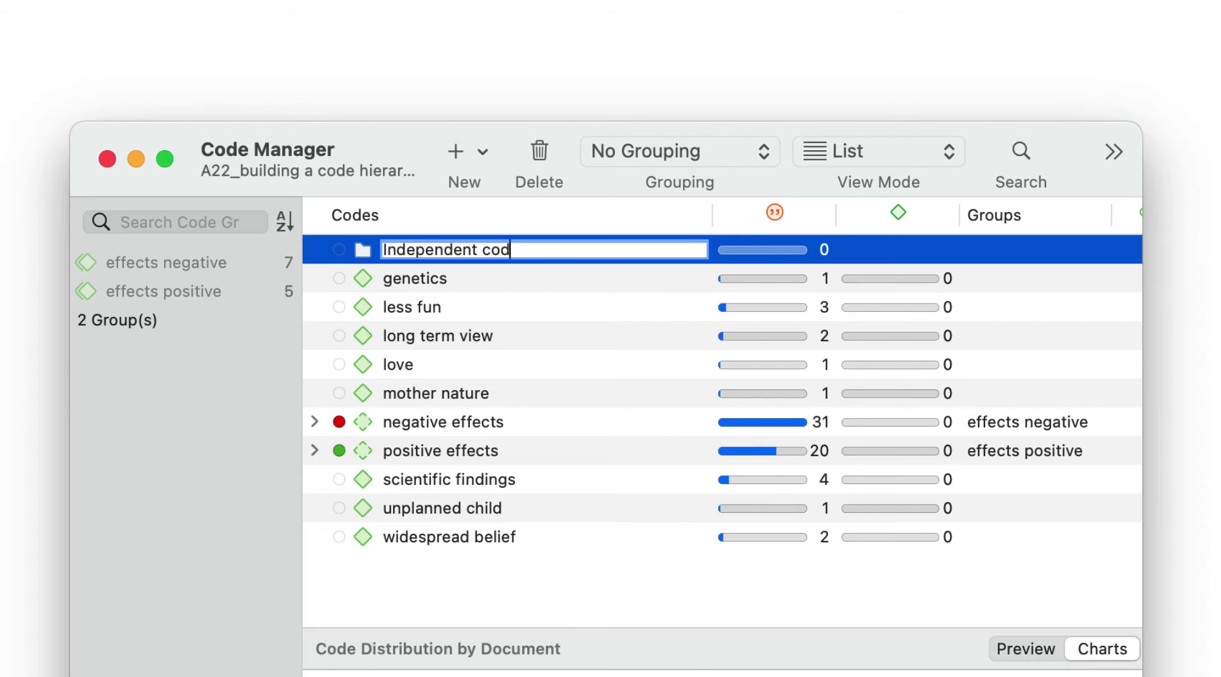
text(es)
key(Return)
Move genetics through mother nature, then scientific findings through widespread belief, into Independent codes.
click(474, 278)
shift+click(438, 390)
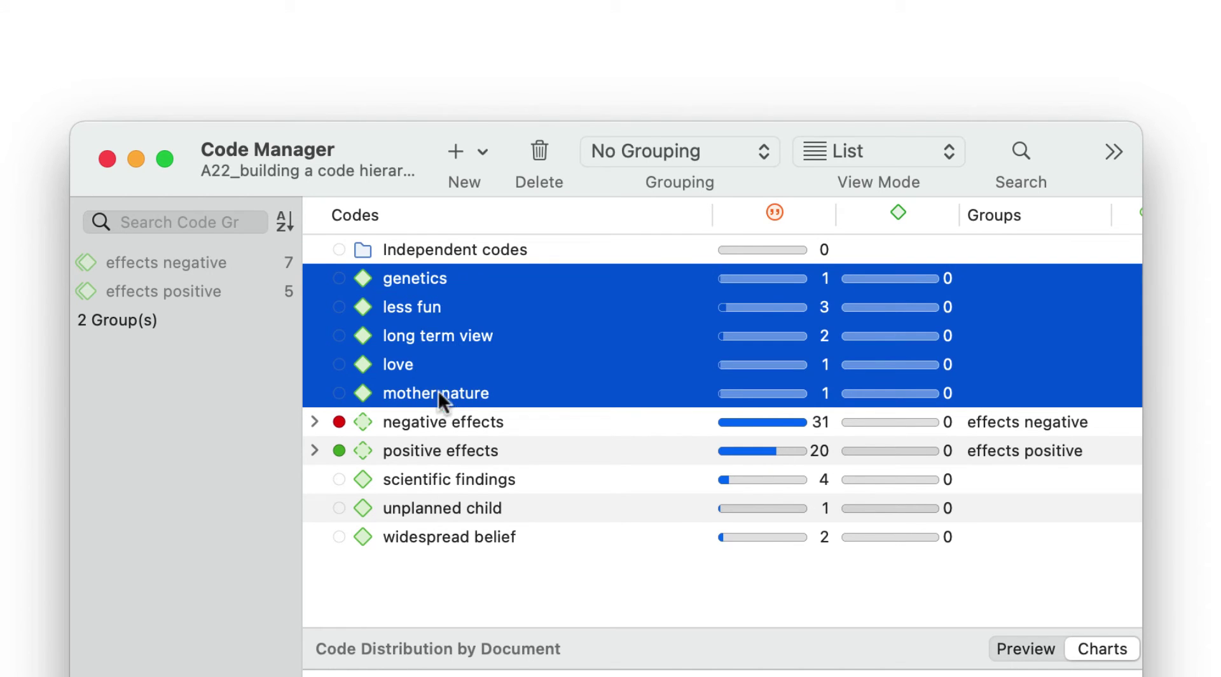
drag(403, 276, 440, 248)
click(449, 335)
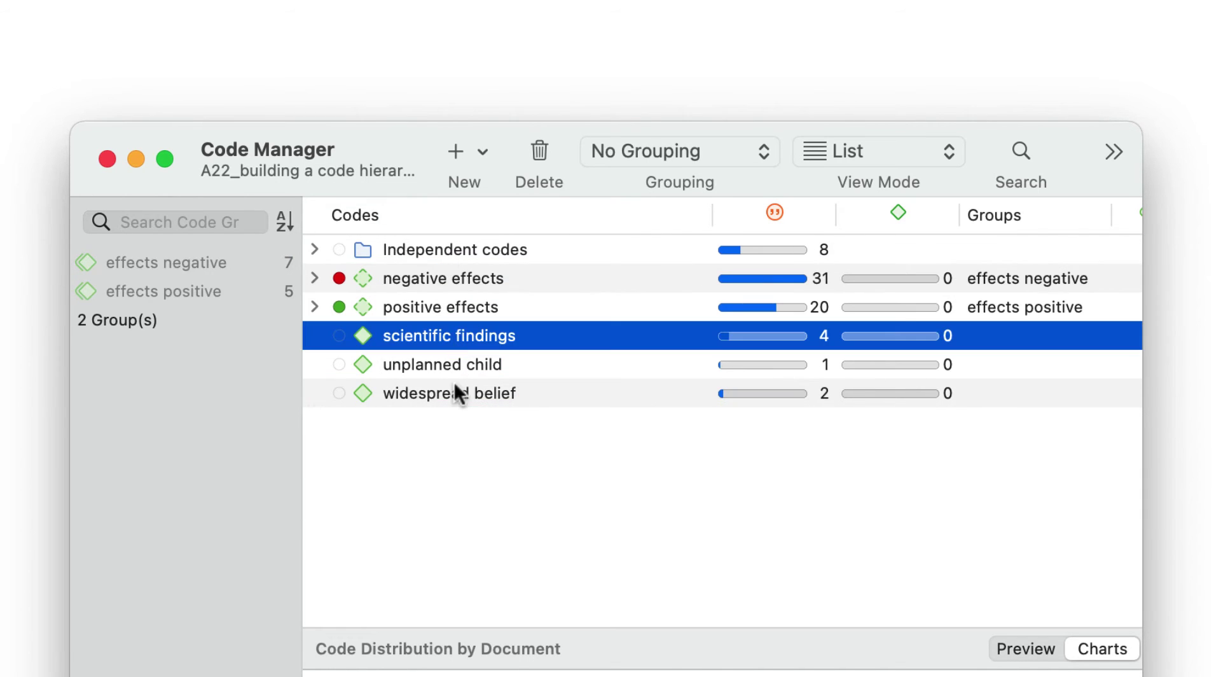
shift+click(454, 390)
drag(460, 333, 478, 252)
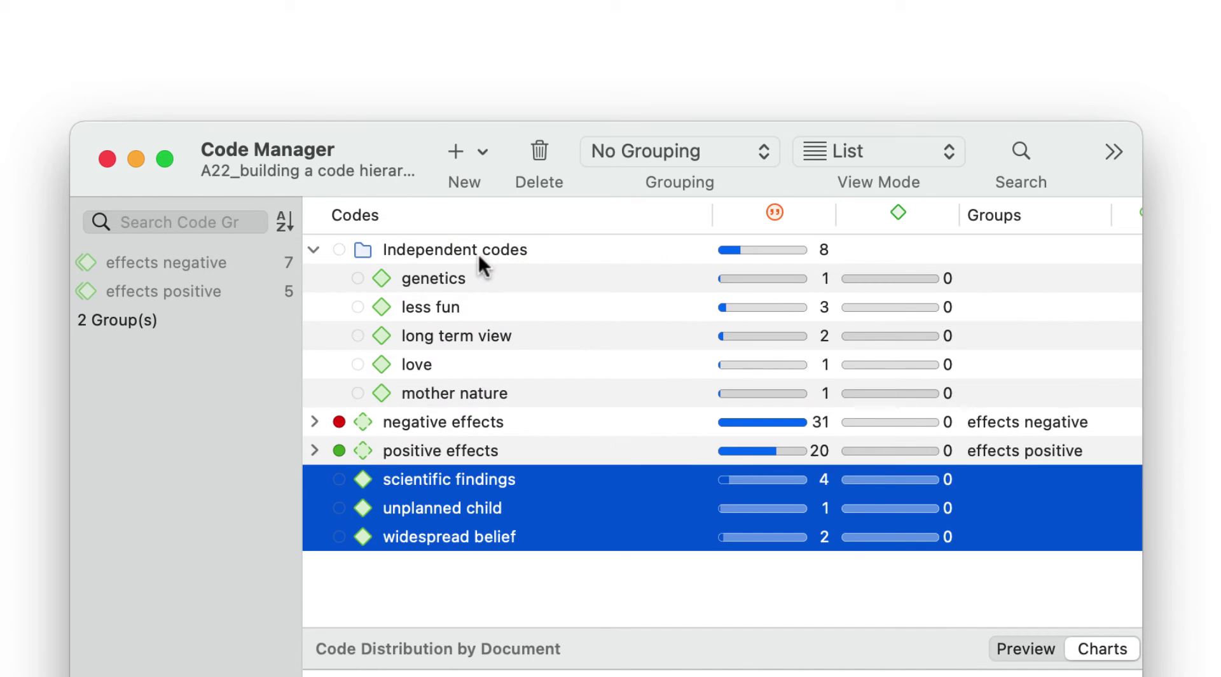
Collapse the Independent codes folder.
click(314, 250)
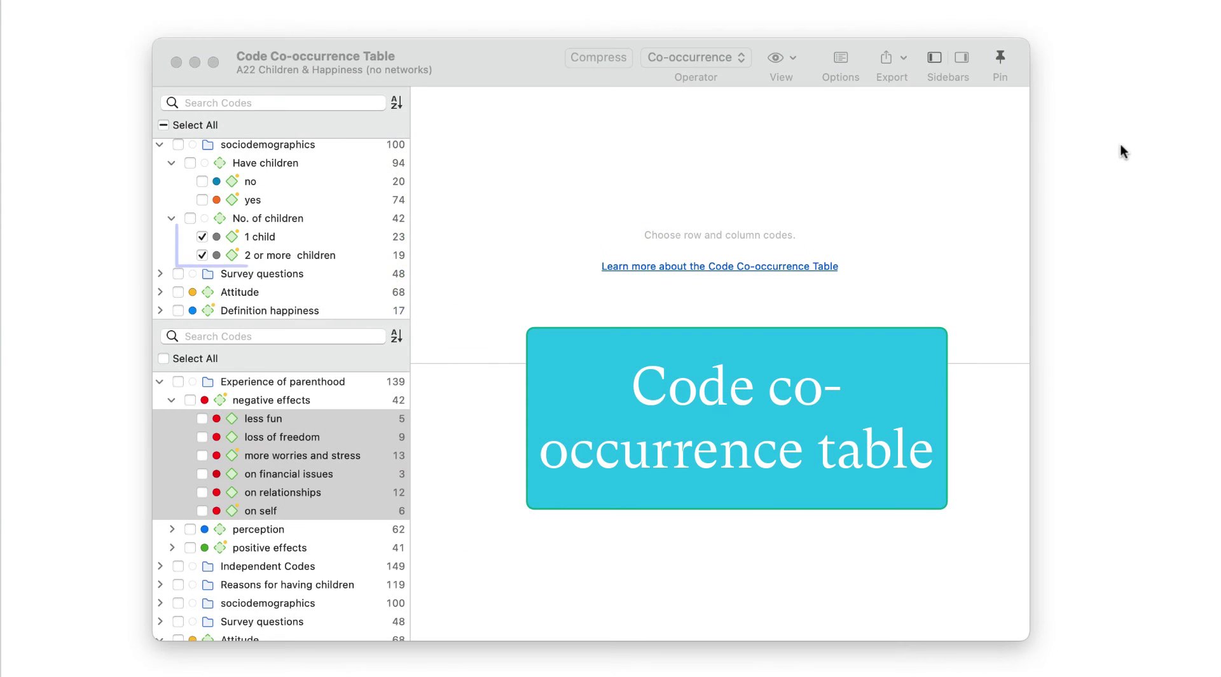
click(301, 414)
key(space)
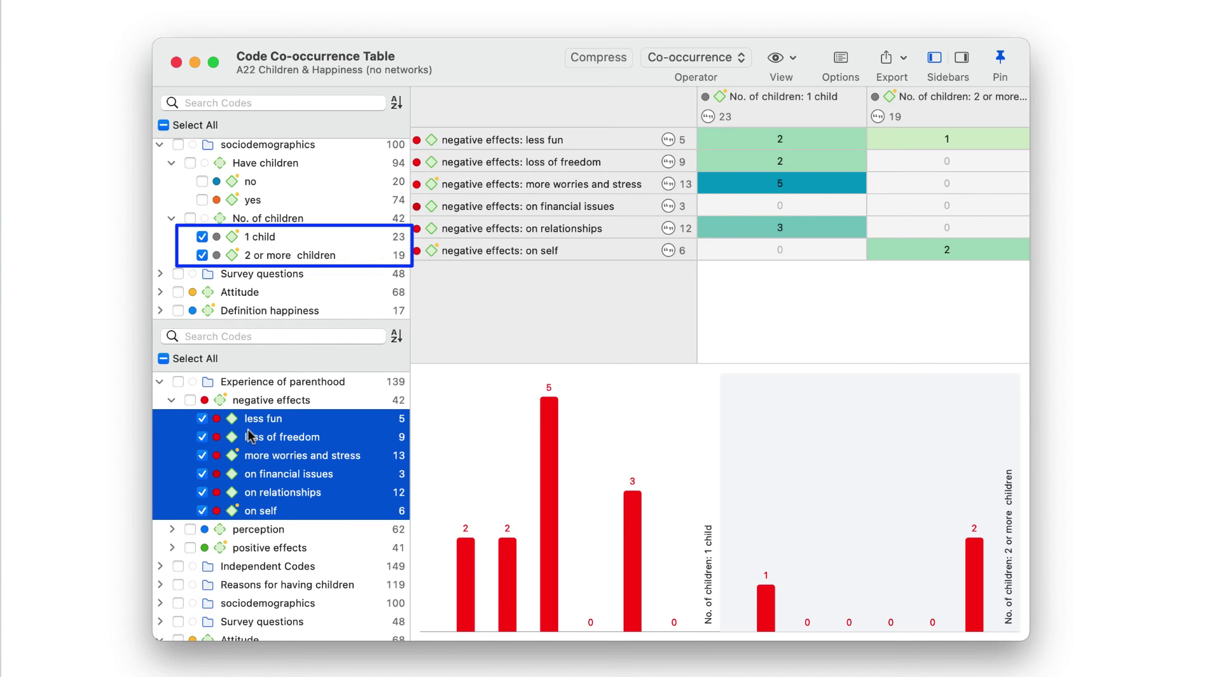
key(space)
click(171, 399)
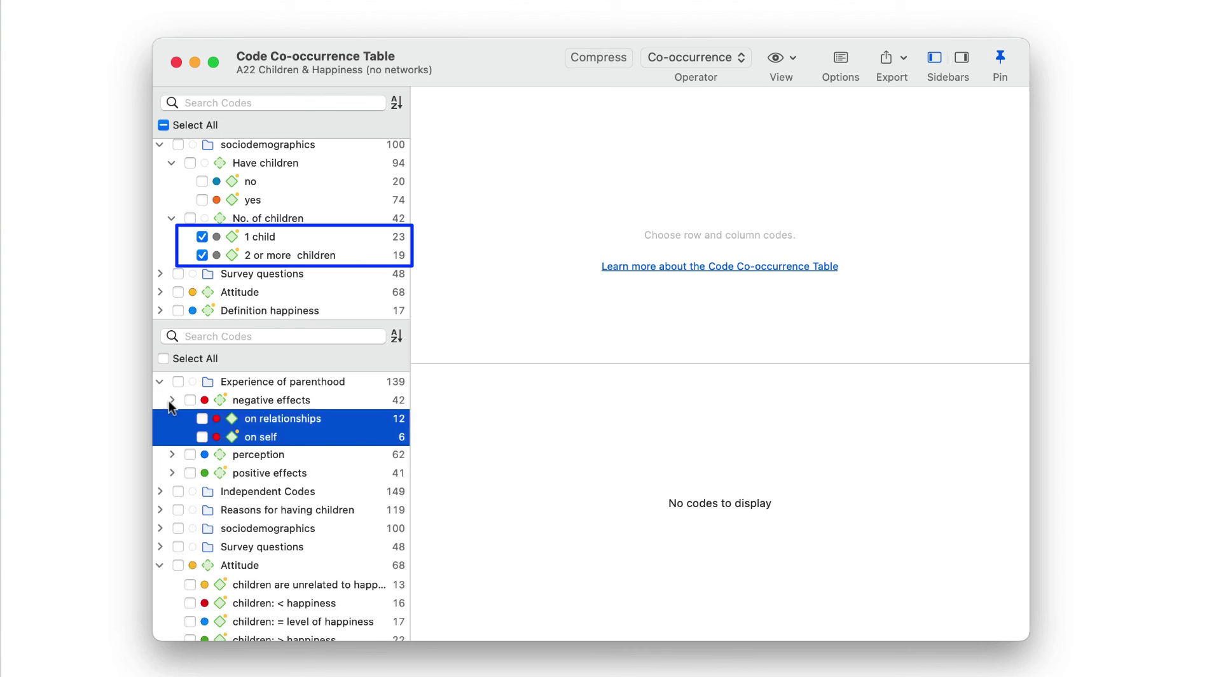
click(172, 437)
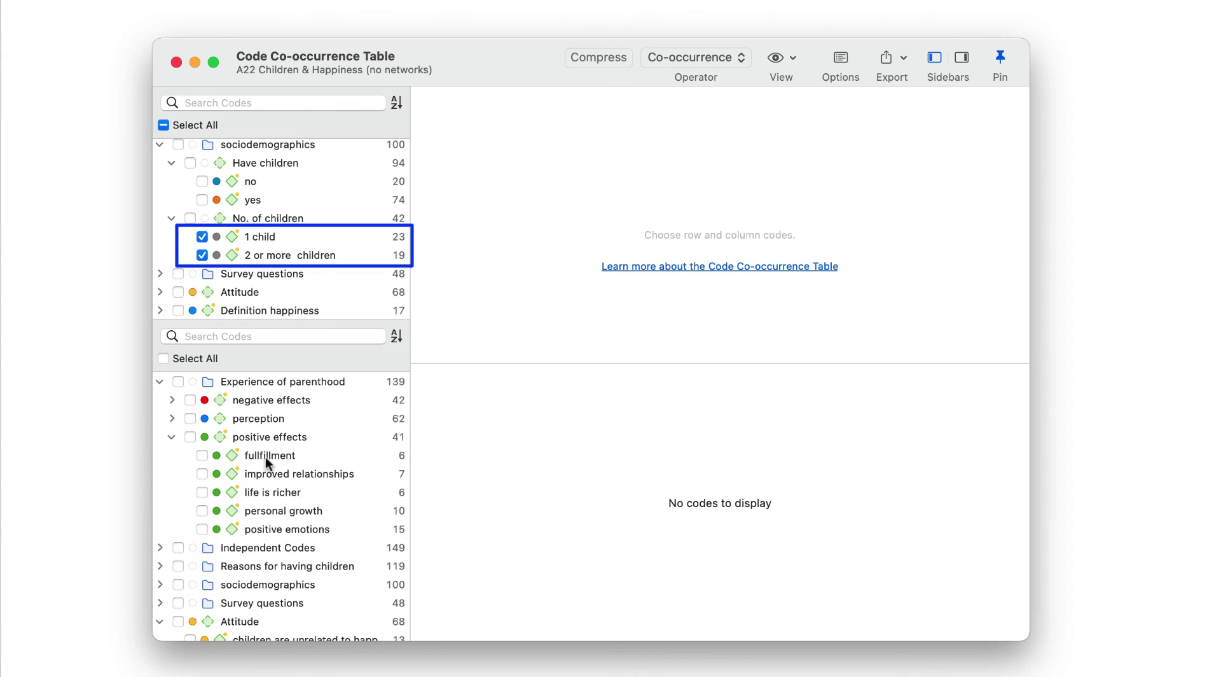
click(266, 455)
shift+click(266, 530)
key(space)
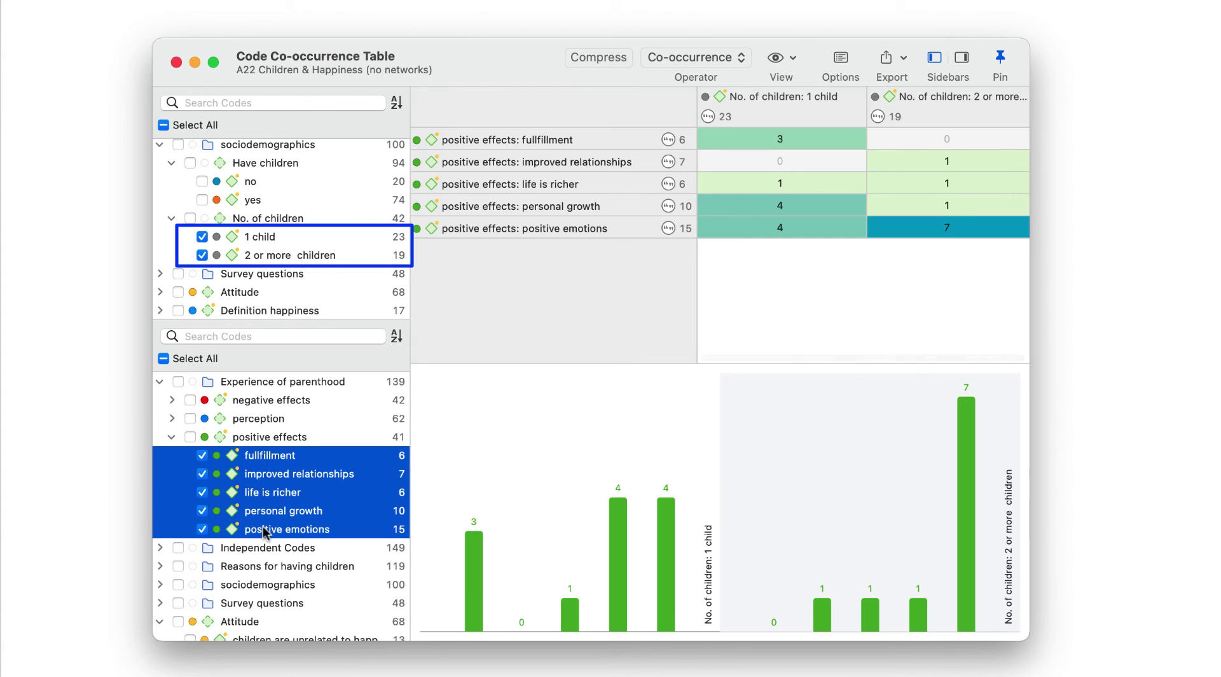
key(space)
click(171, 436)
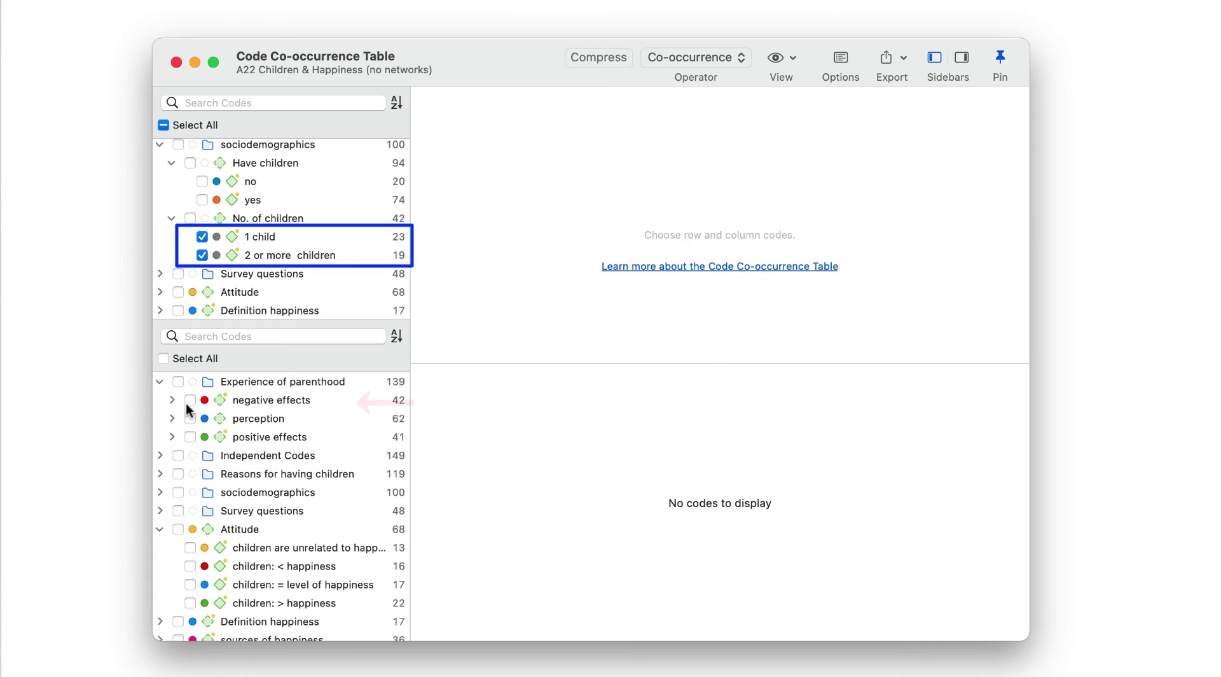
click(189, 400)
click(190, 436)
Add children: < happiness, = level of happiness and > happiness as row codes in the table.
click(231, 549)
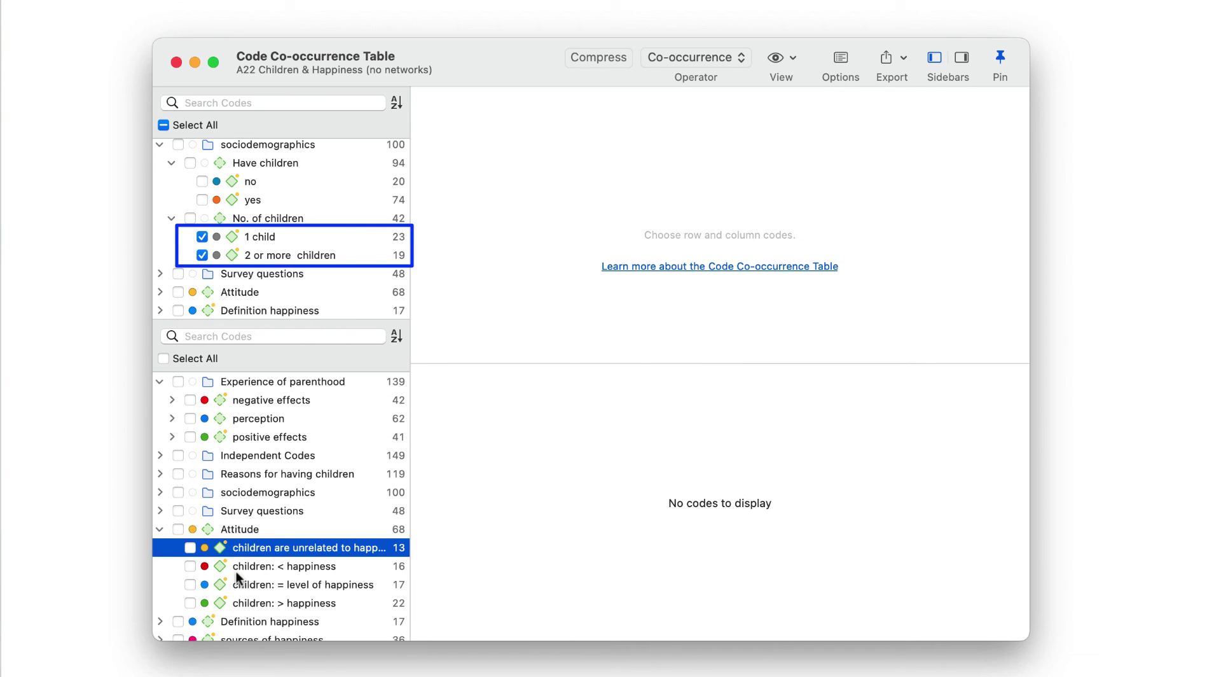
click(189, 565)
click(190, 584)
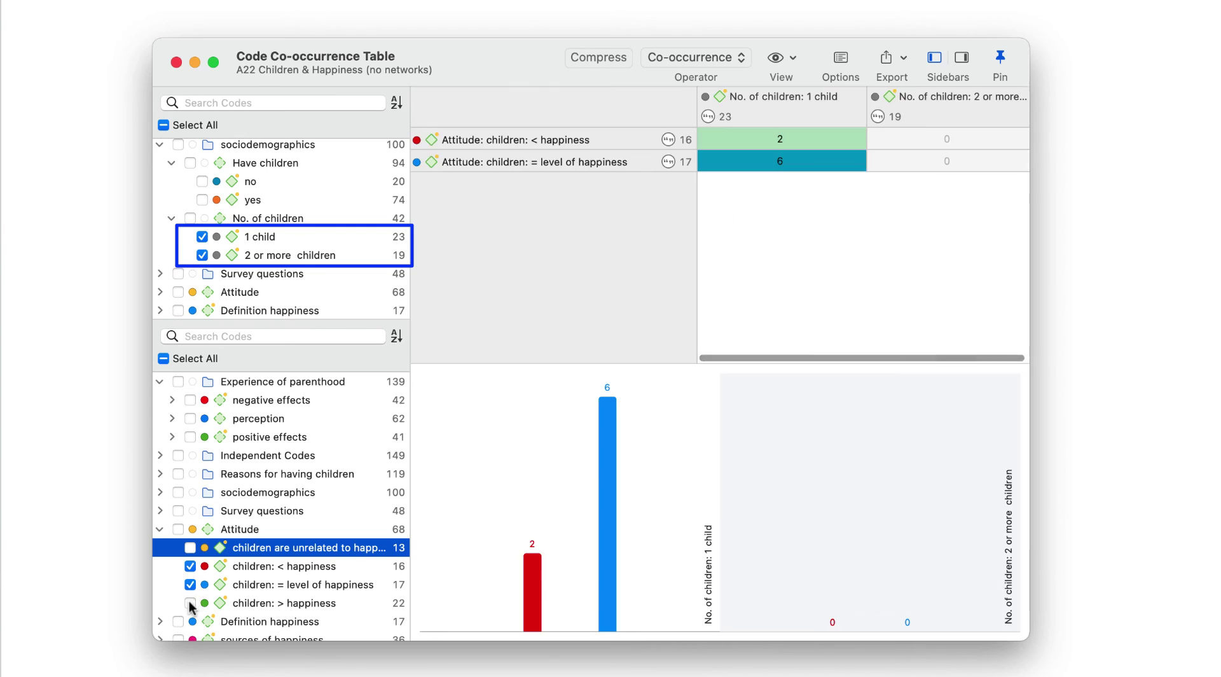
click(190, 603)
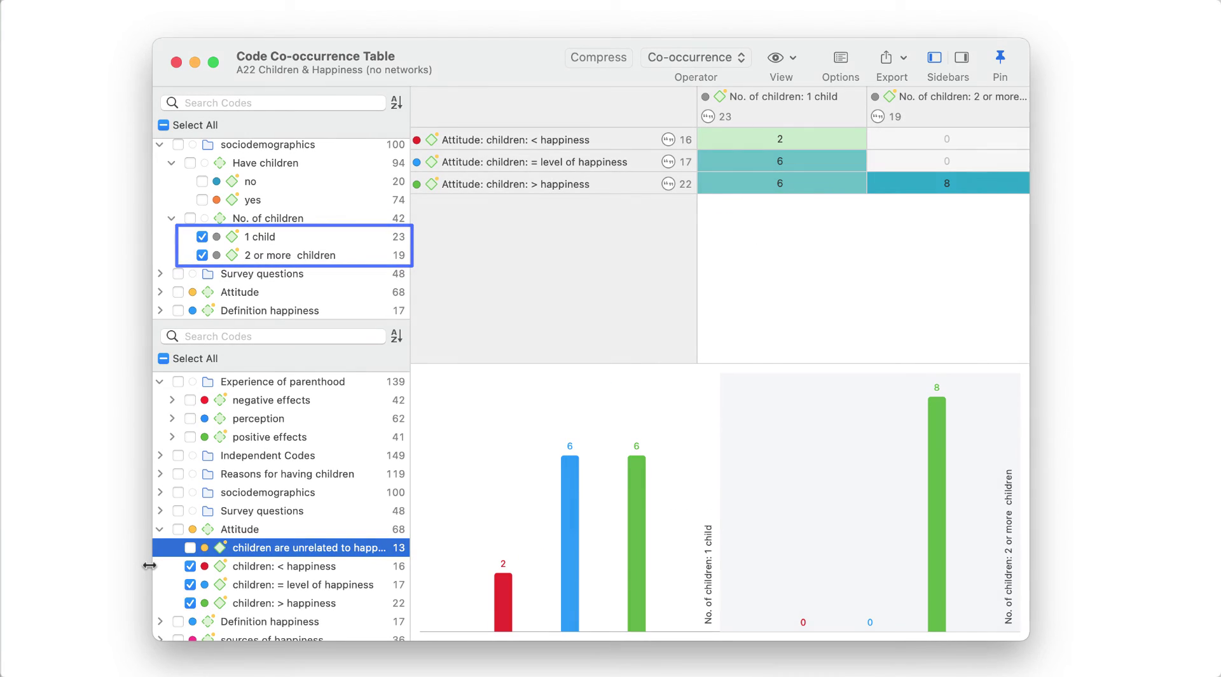